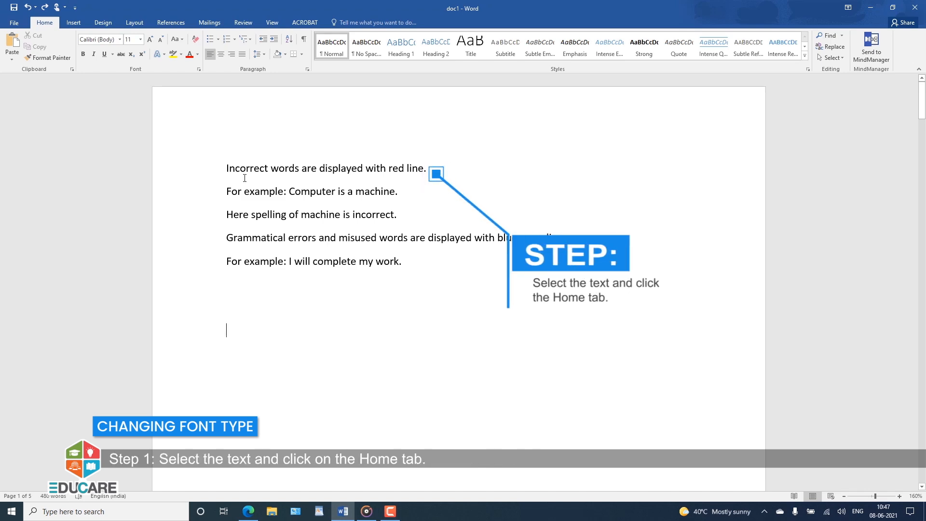
Set the font of the opening sentence "Incorrect words are displayed with red line" to Arial Black
drag(226, 168, 420, 166)
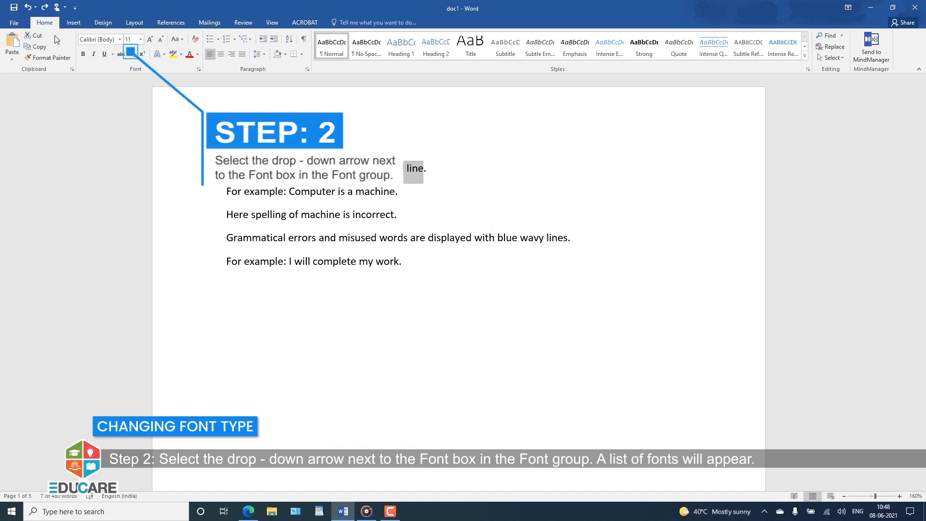
click(120, 41)
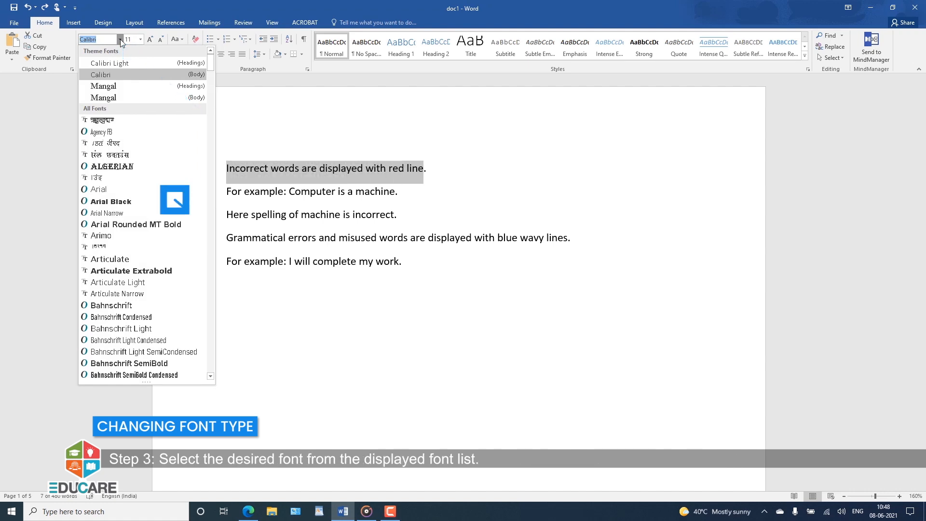
click(134, 202)
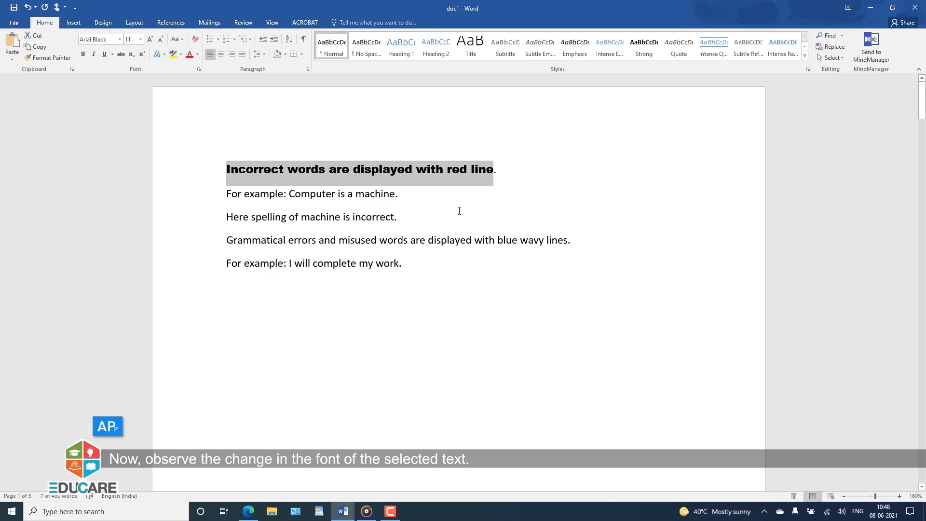
click(459, 211)
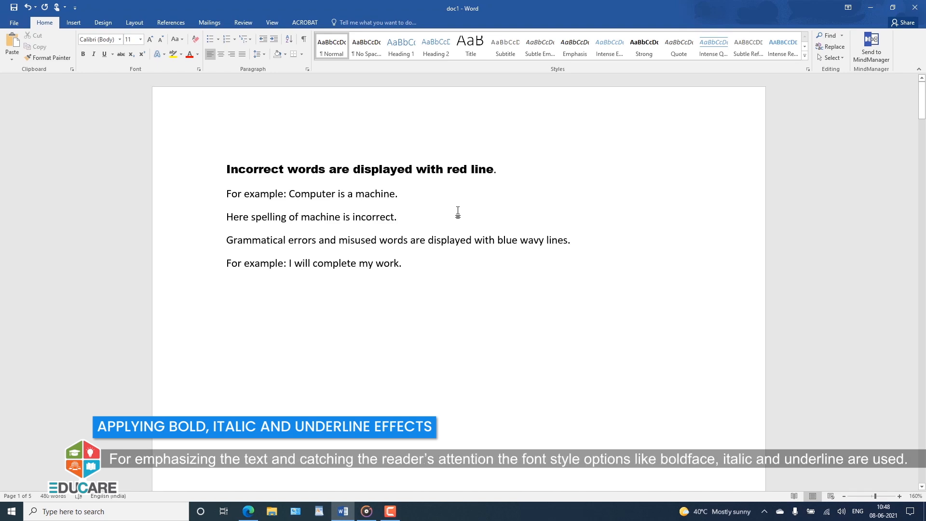
Make the whole Bold definition and its example line below bold
scroll(456, 212, down, 8)
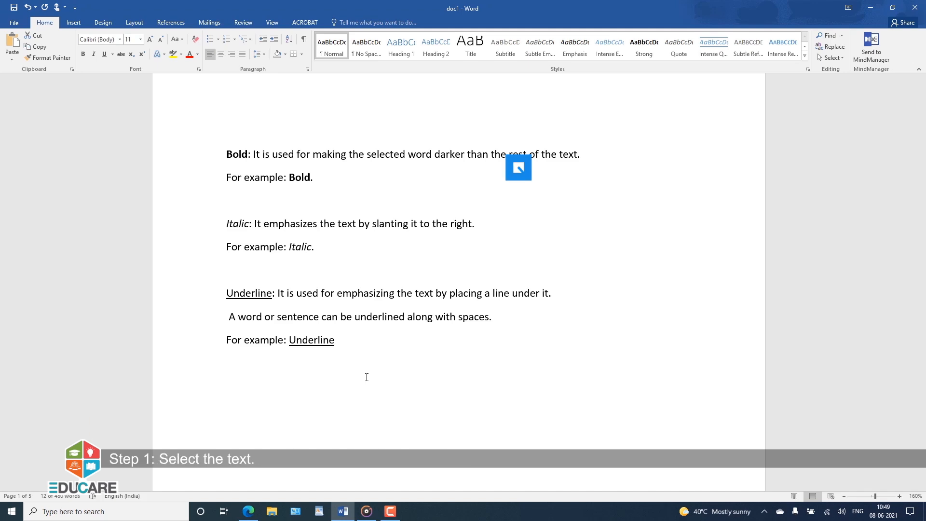
drag(226, 152, 307, 177)
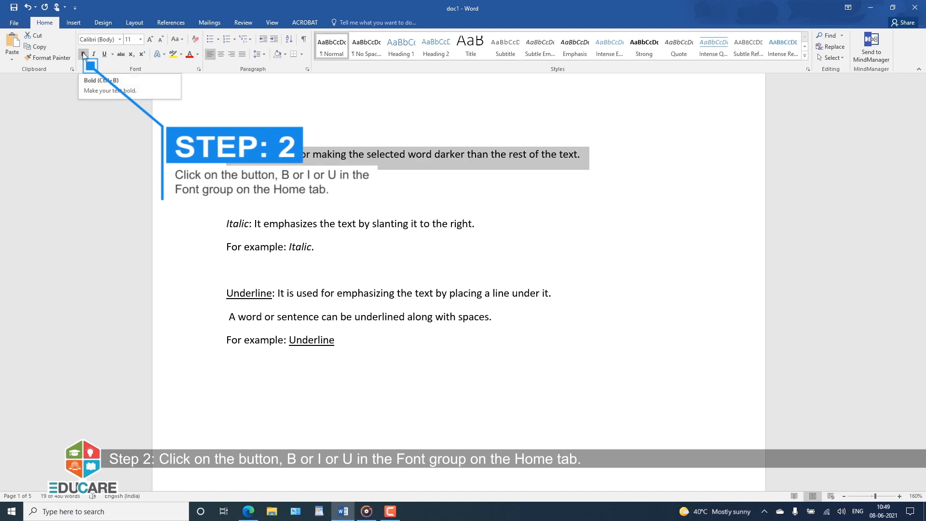
click(84, 55)
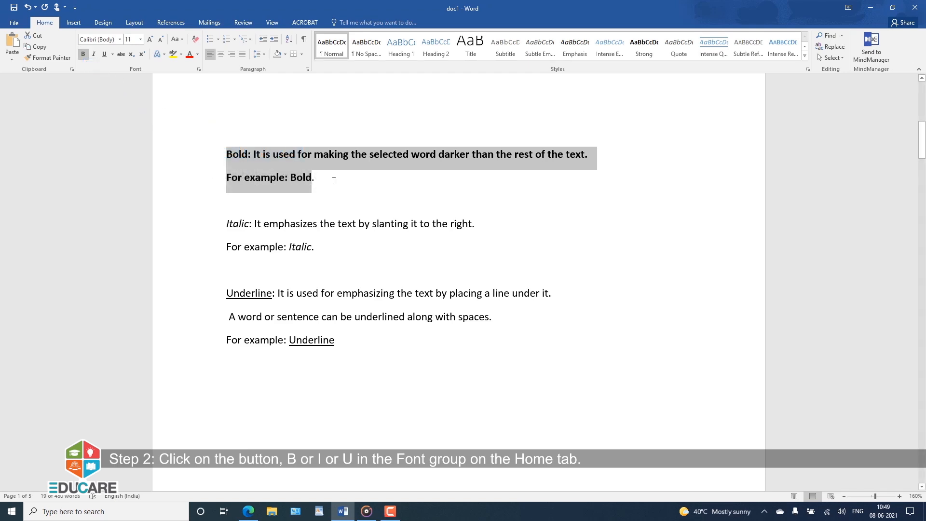
click(336, 190)
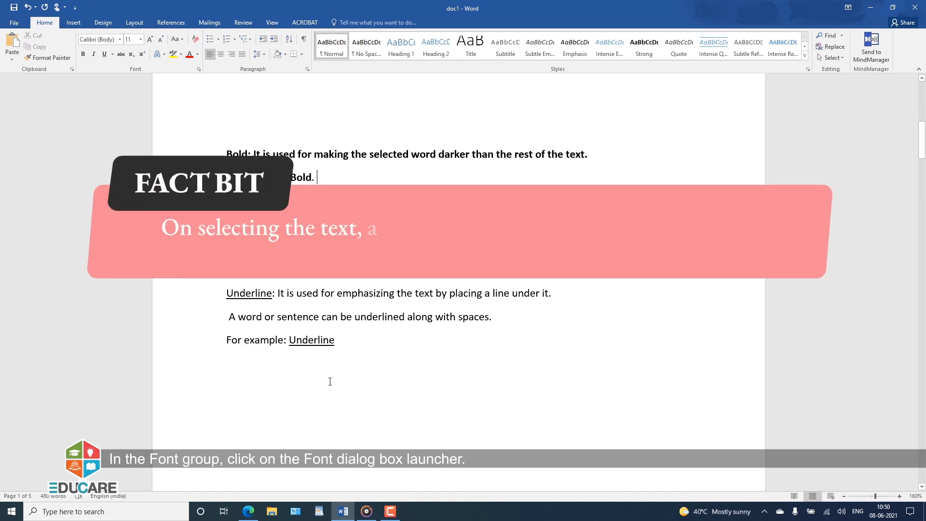
Change the font color of the Bold definition and its example line to dark orange
drag(313, 178, 227, 154)
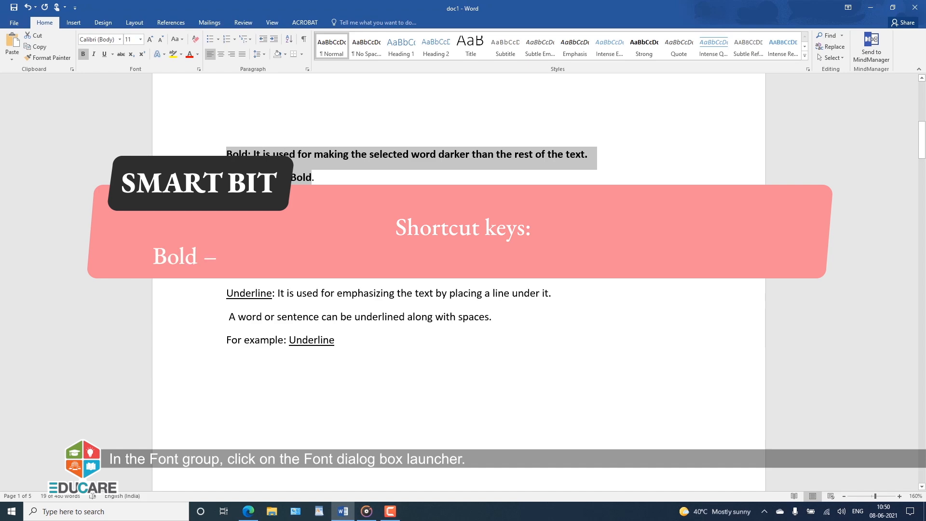
click(363, 226)
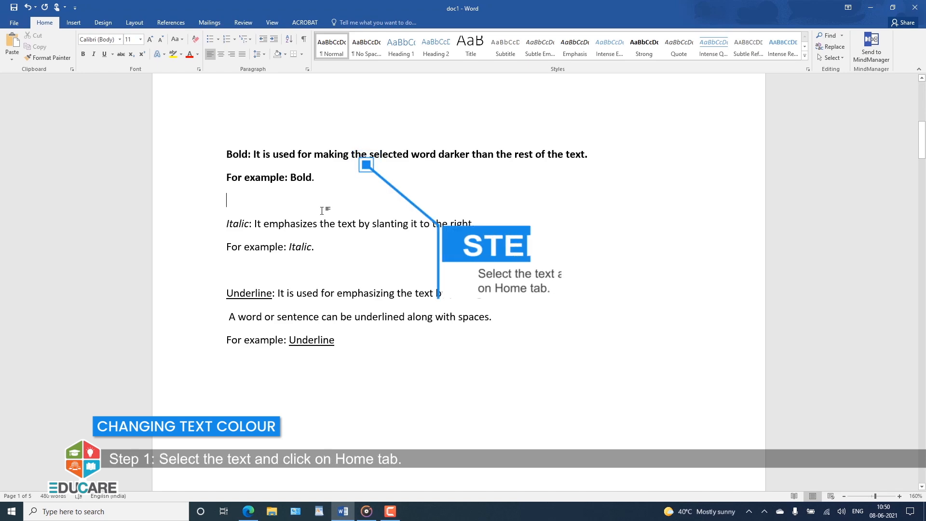
drag(316, 178, 201, 145)
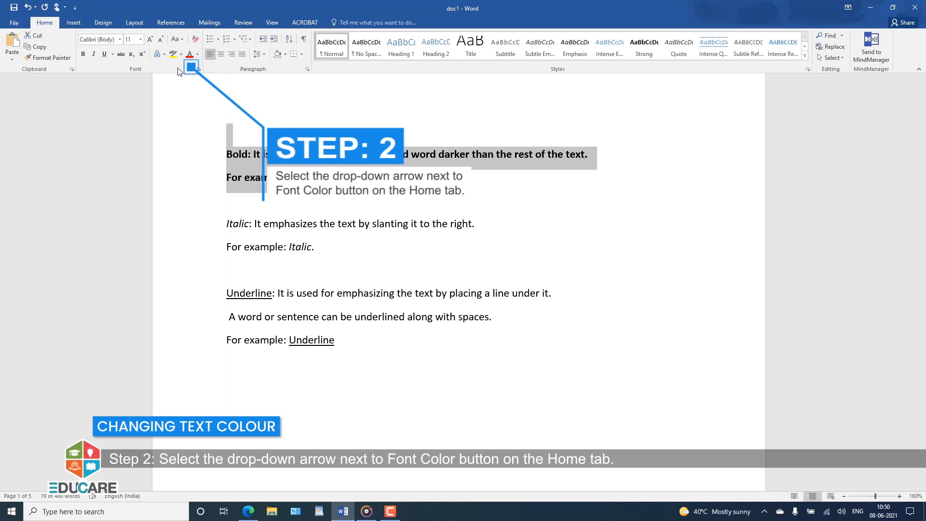
click(198, 54)
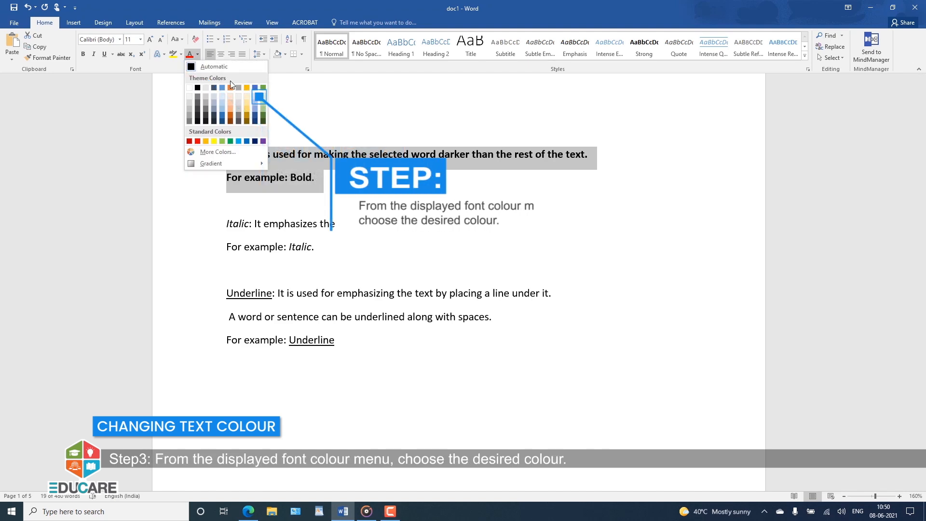
click(230, 117)
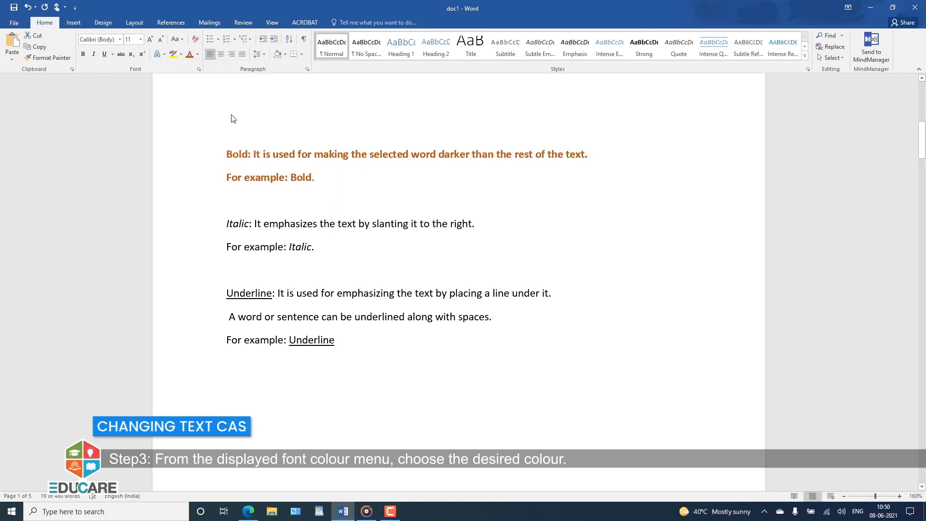
click(295, 145)
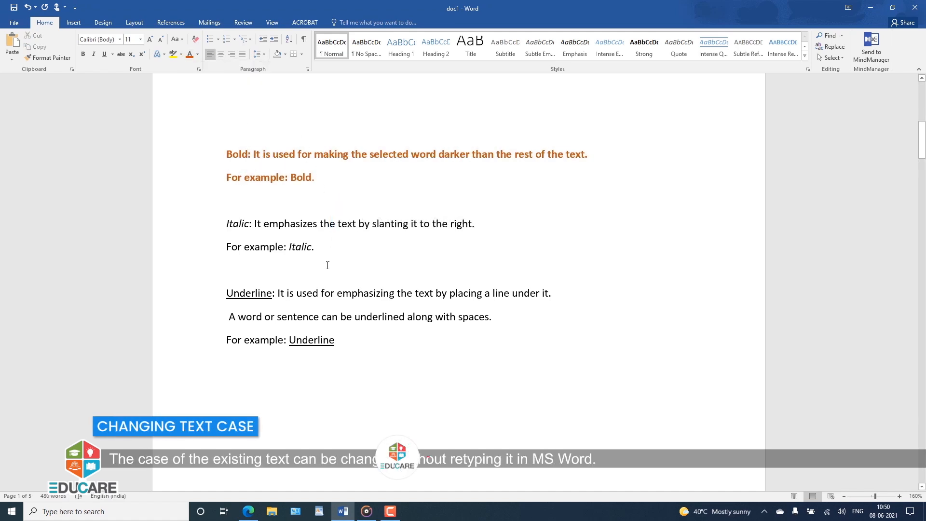
Apply Sentence case to the text of item 1 in the list of case types
scroll(328, 263, down, 3)
scroll(328, 263, down, 6)
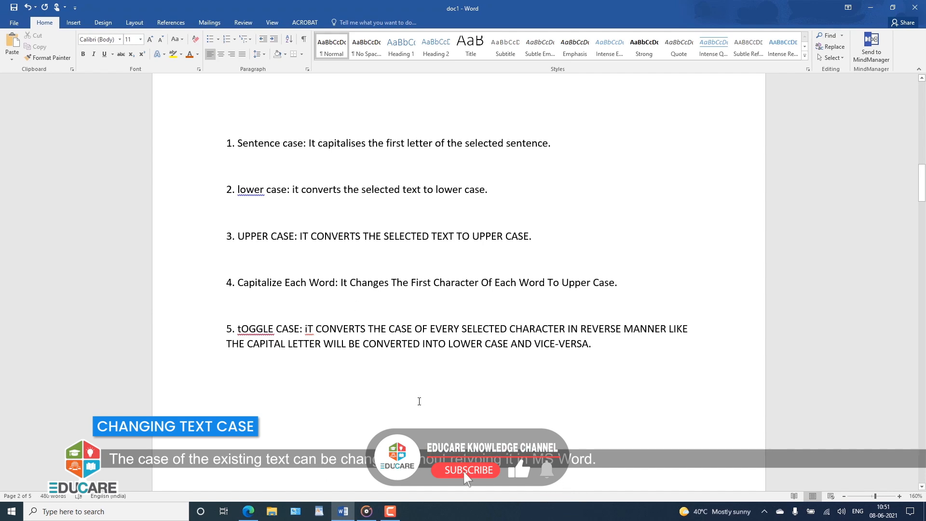
drag(551, 143, 230, 146)
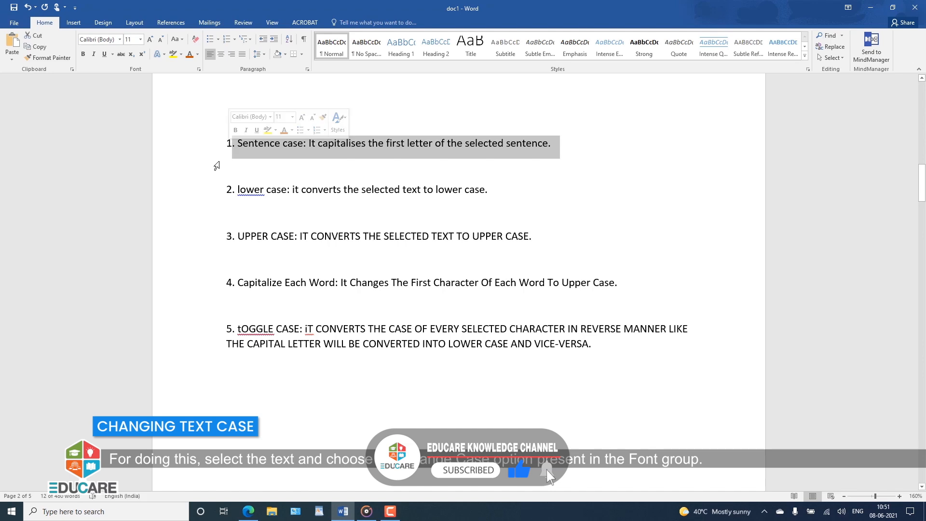
click(179, 40)
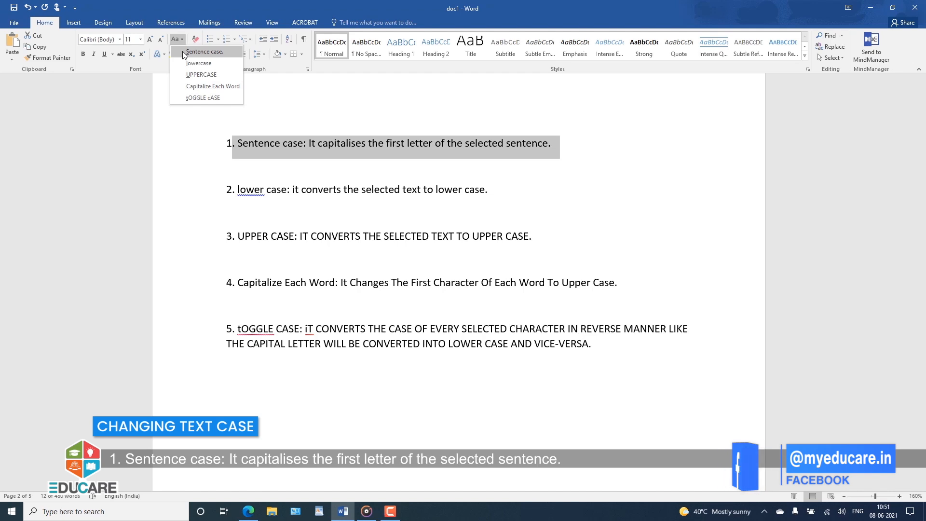
click(183, 53)
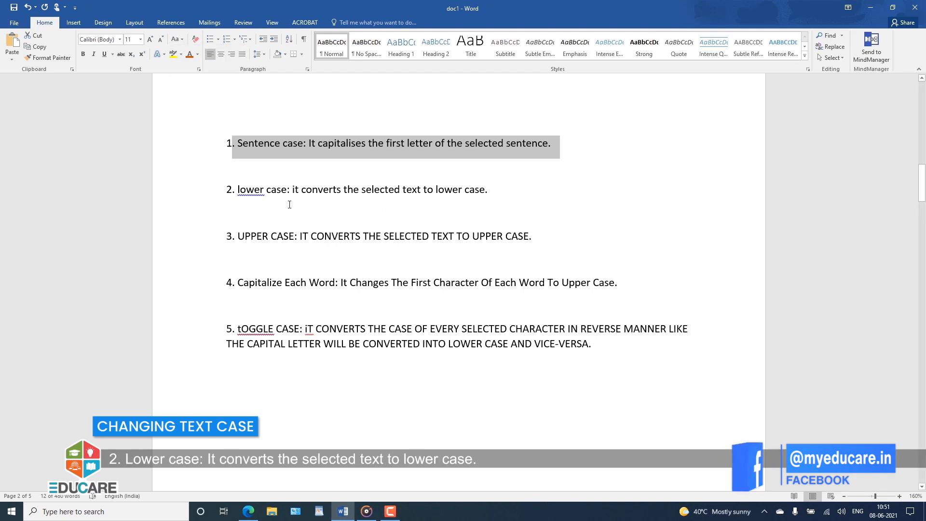
Examine the lower case, UPPER CASE, Capitalize Each Word and tOGGLE CASE examples in items 2 to 5 alongside the Change Case options
drag(237, 189, 484, 190)
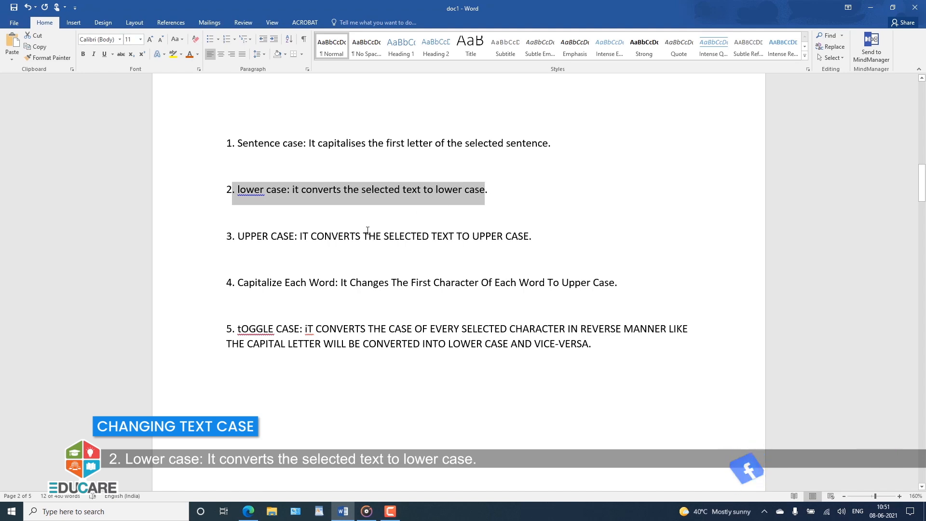
drag(232, 237, 553, 234)
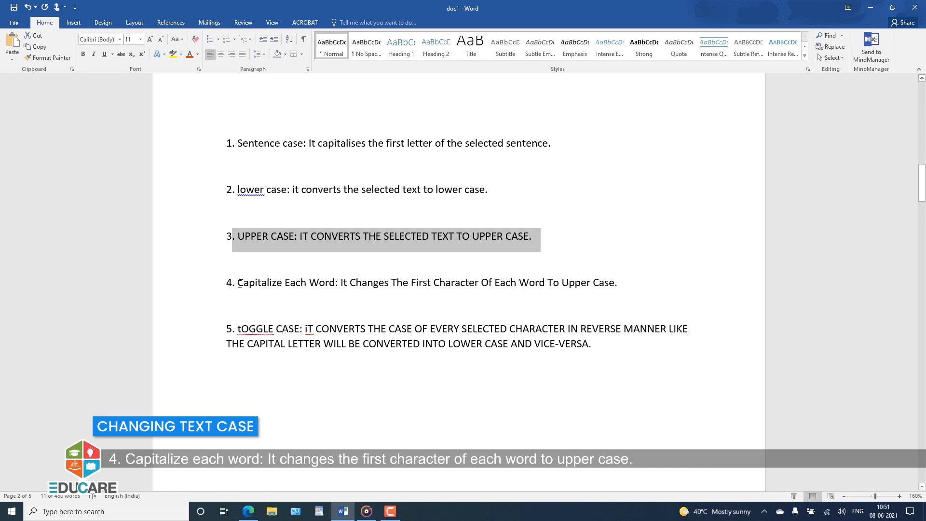
drag(276, 281, 612, 289)
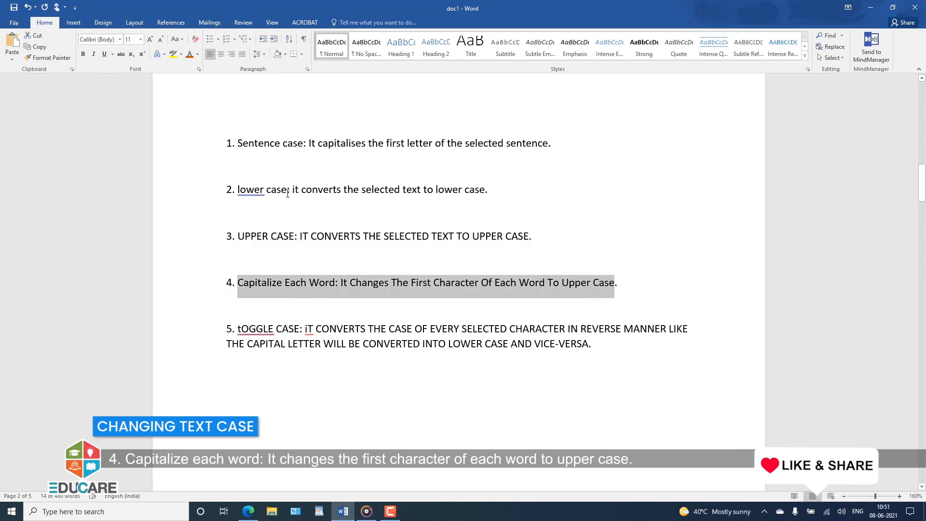
click(176, 41)
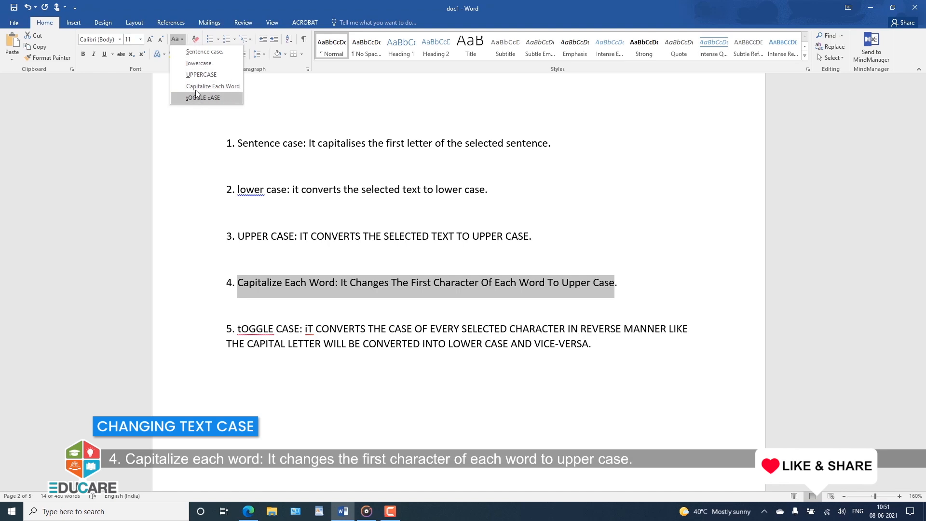
click(256, 358)
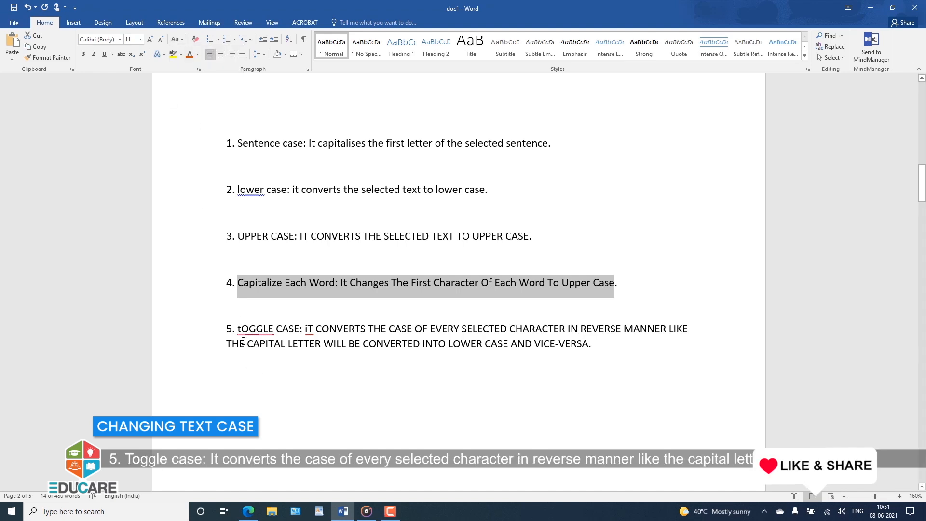
click(236, 328)
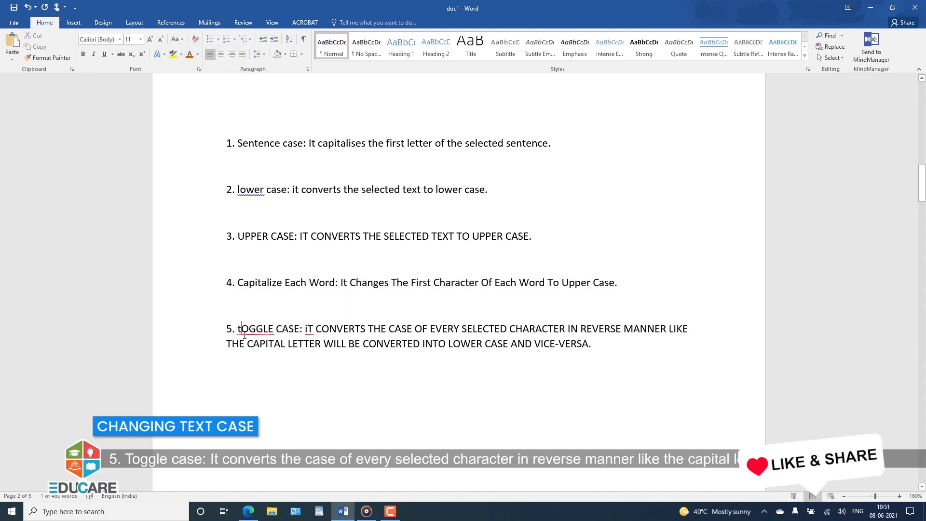
drag(238, 330, 589, 344)
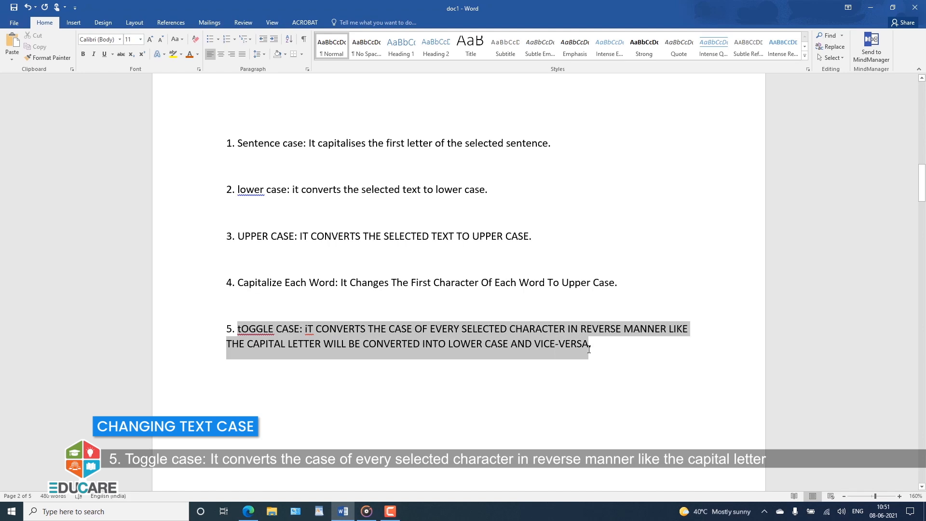
click(176, 39)
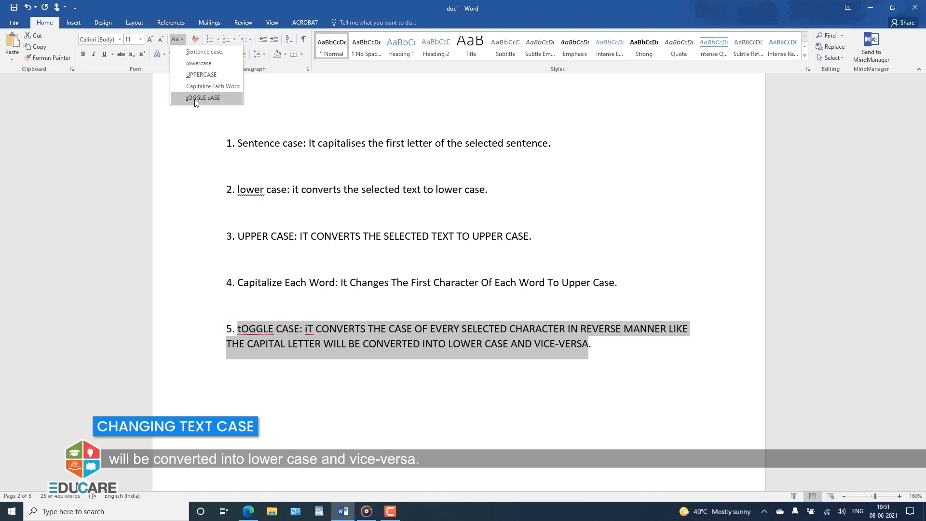
click(189, 161)
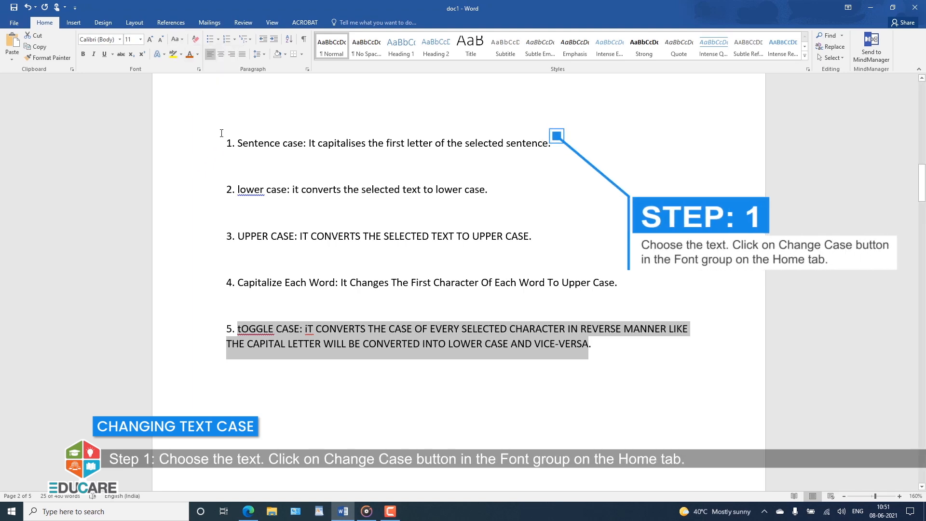
Reapply Sentence case to the item 1 sentence about capitalising the first letter
drag(237, 142, 549, 148)
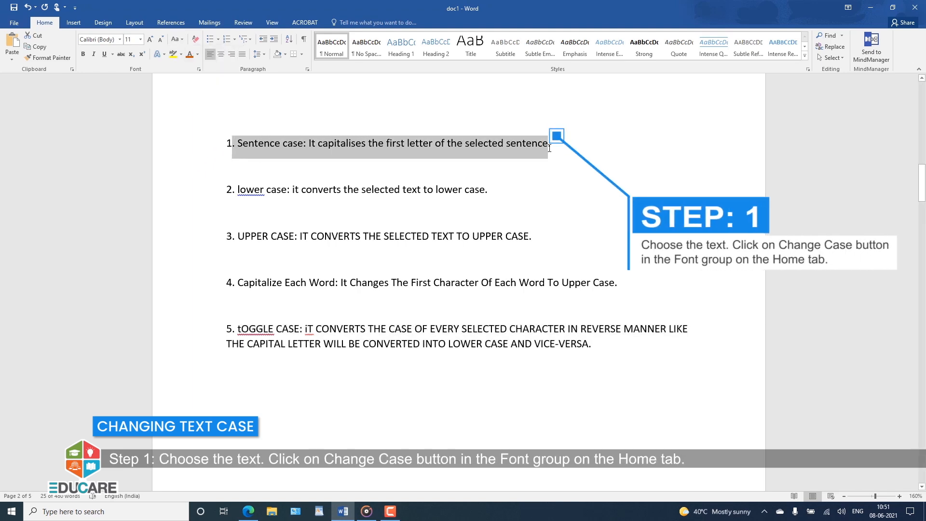
click(176, 40)
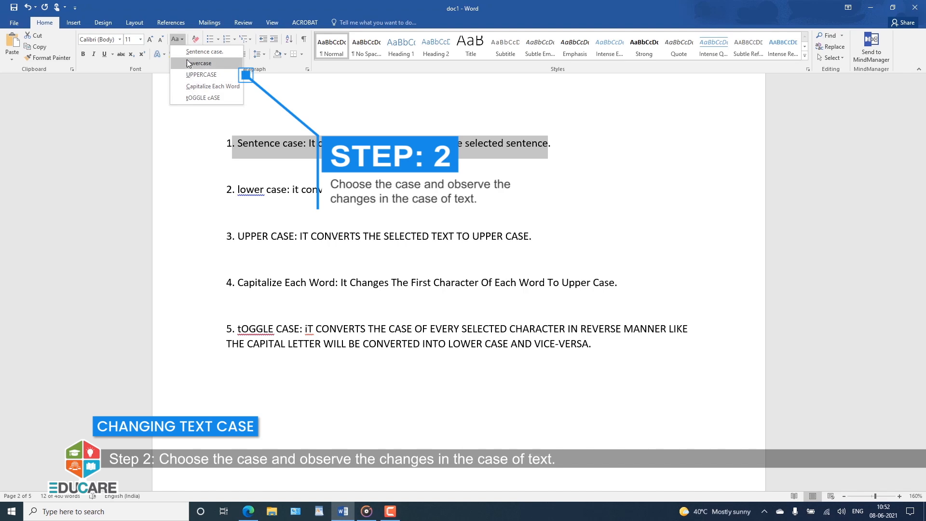
click(188, 56)
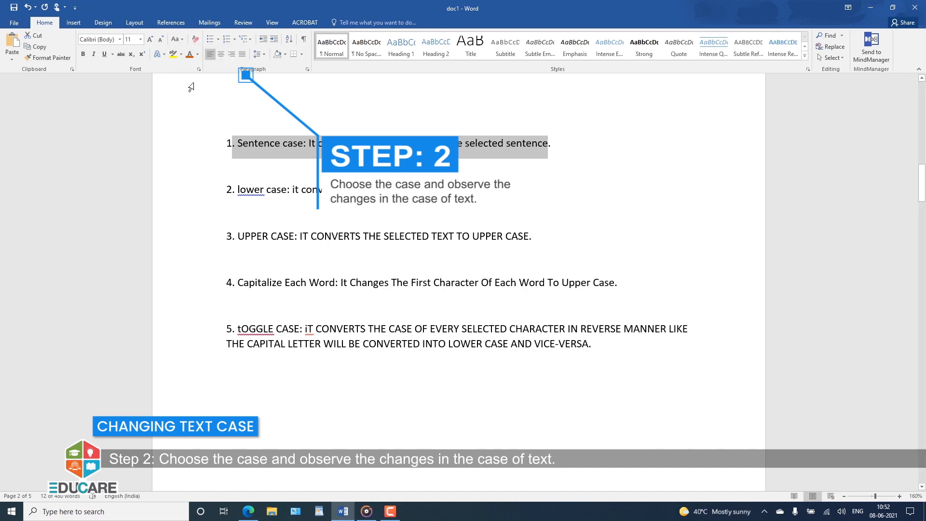
click(204, 174)
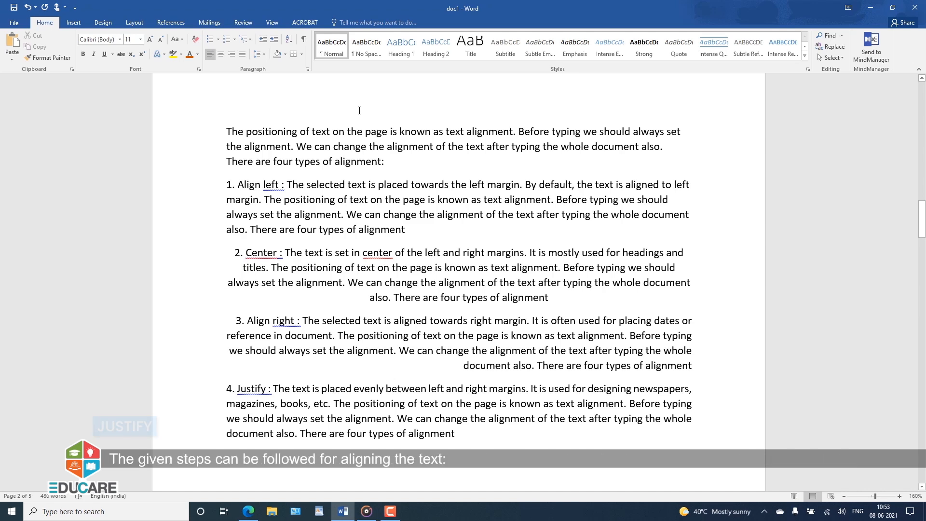
Try justified alignment on the "Align left" paragraph and set it back to left alignment
drag(405, 230, 242, 184)
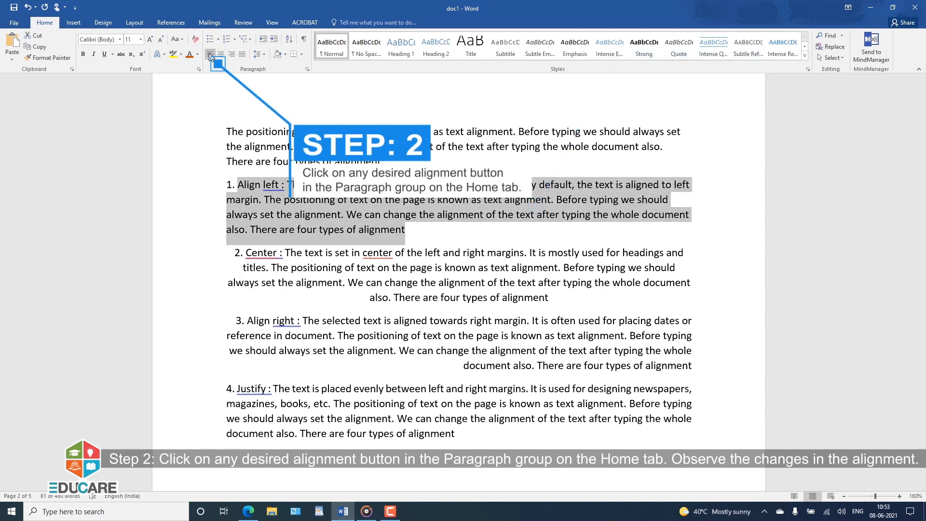
key(ctrl+j)
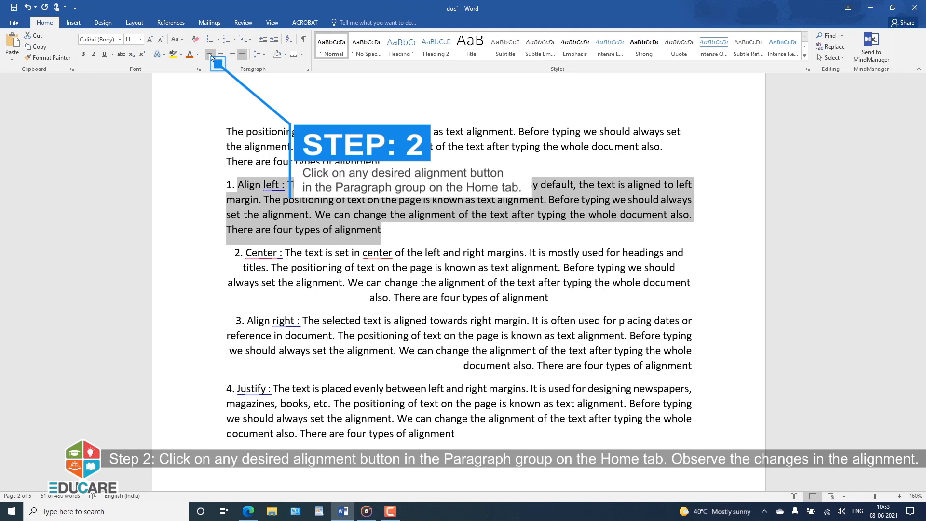
click(210, 55)
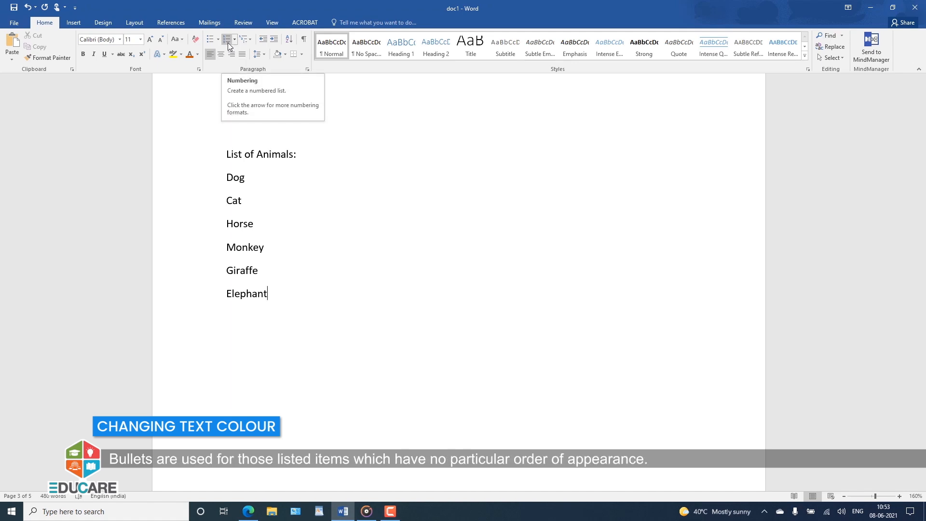
Apply round bullets to the six animal names from Dog to Elephant under the "List of Animals:" heading
click(184, 137)
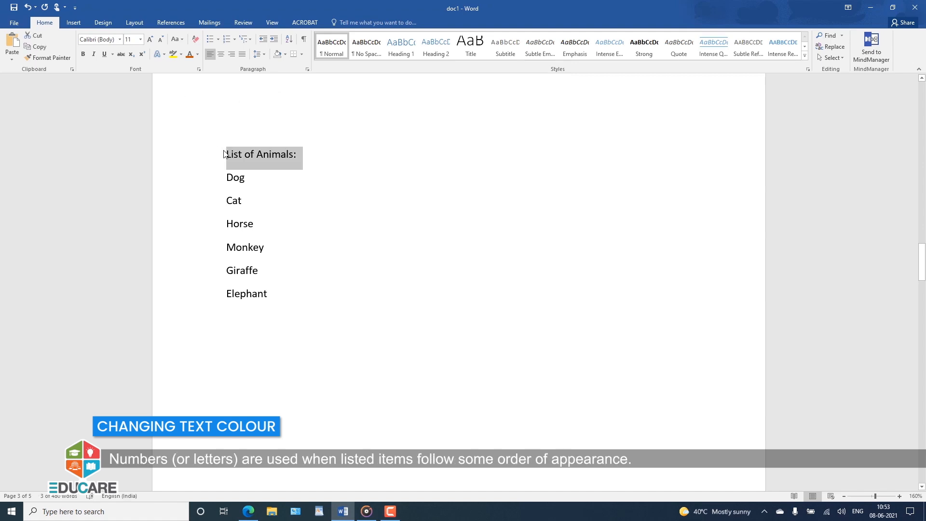
click(343, 209)
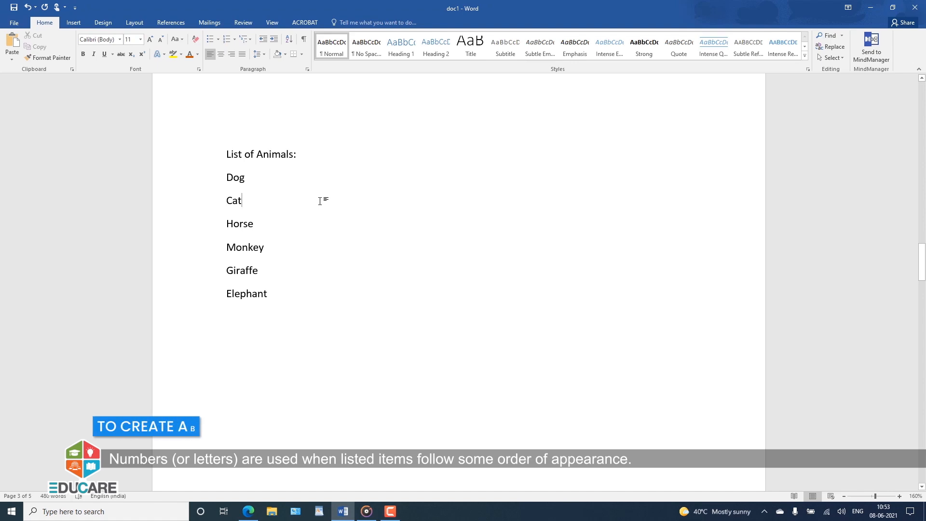
drag(227, 156, 281, 290)
click(244, 178)
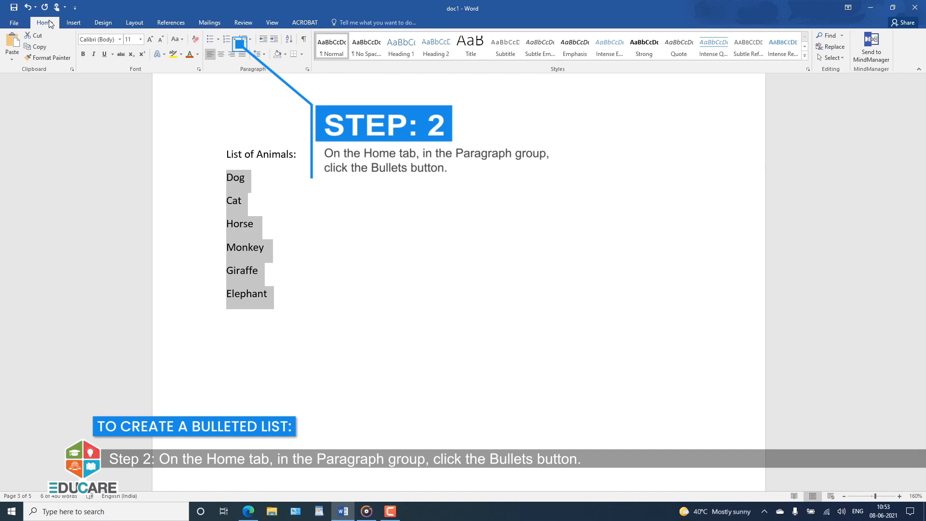
click(216, 42)
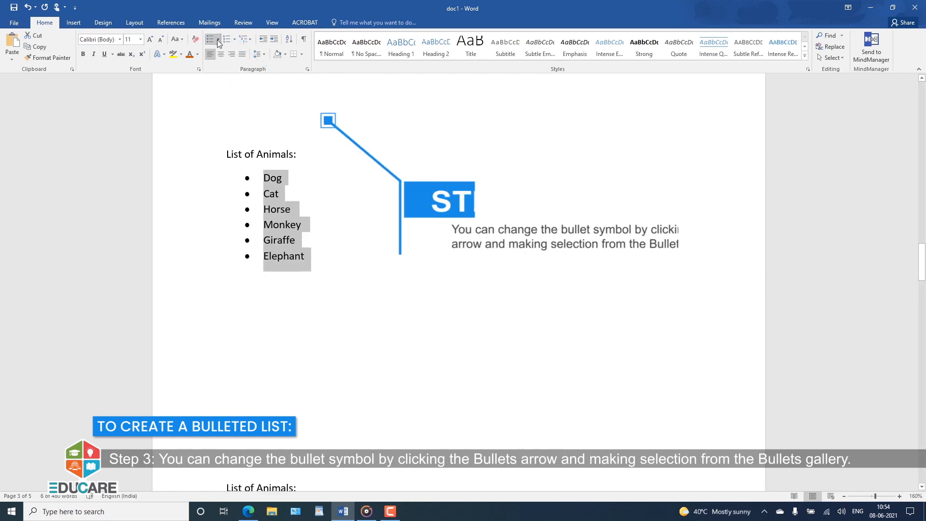
Change the bullet symbol of the animal list to the multicoloured cross from the Bullet Library
click(218, 40)
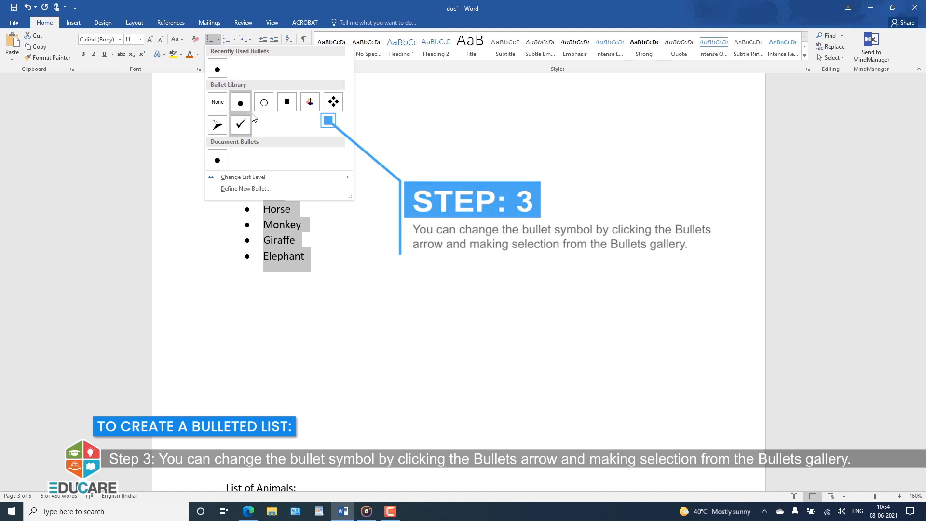
click(309, 101)
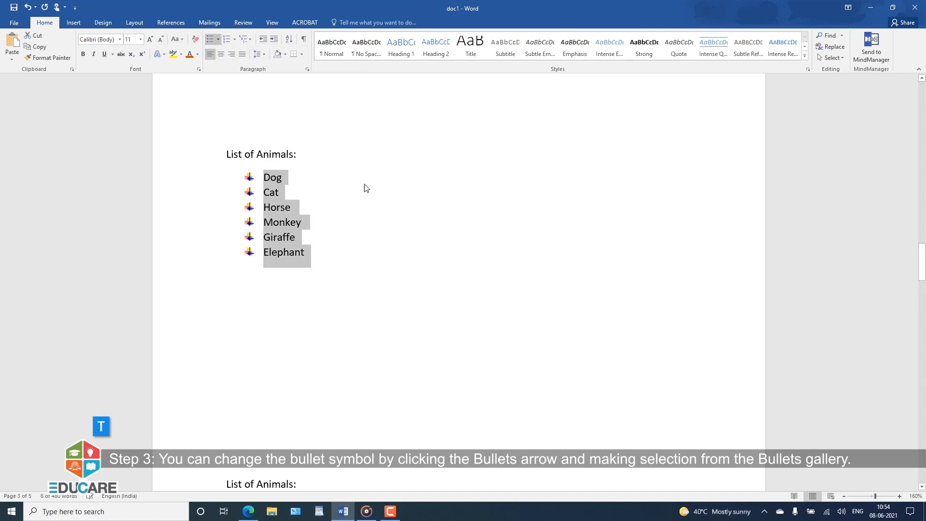
click(393, 202)
Apply default numbering to the lines Dog to Elephant in the second, plain "List of Animals:"
scroll(392, 205, down, 8)
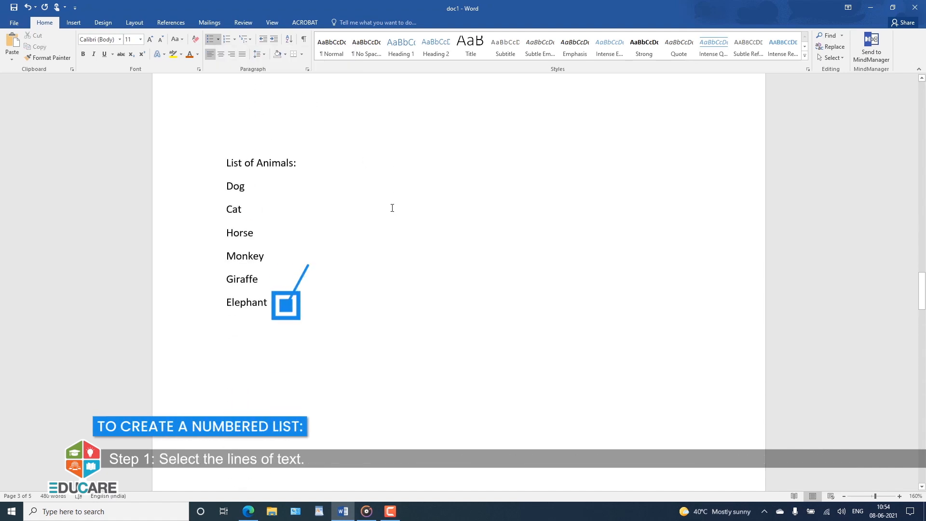
scroll(392, 208, up, 2)
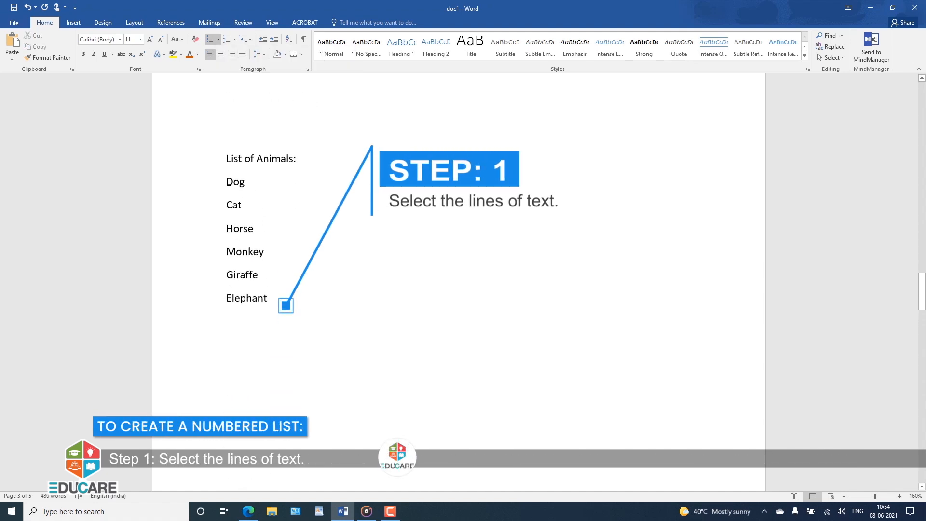
drag(226, 181, 276, 294)
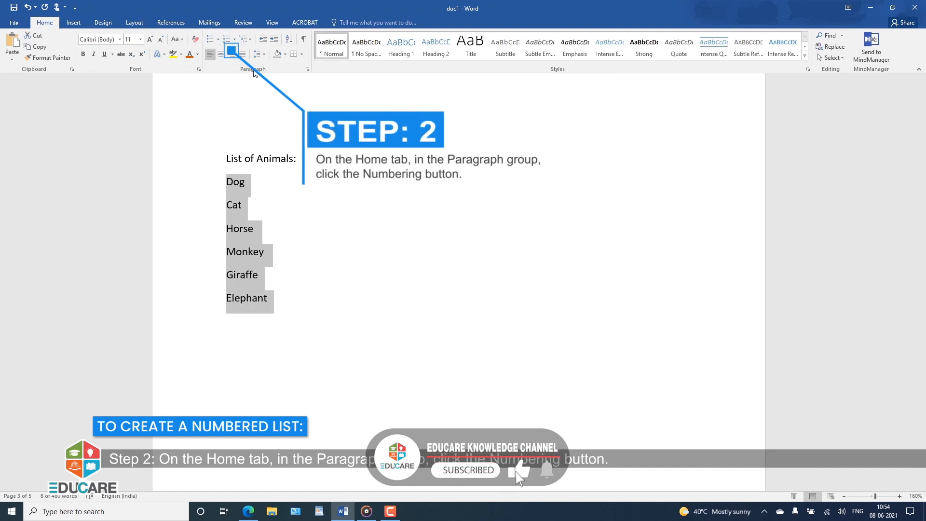
click(226, 43)
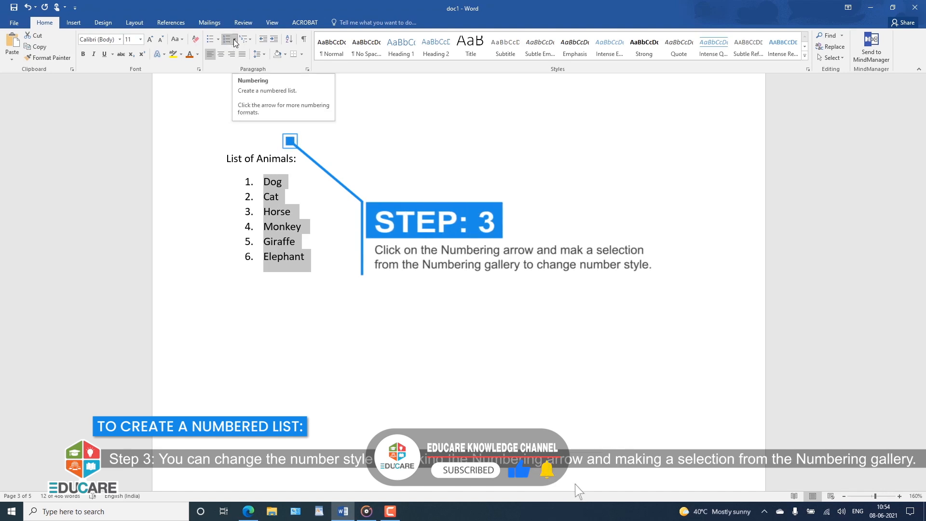
Change the number style of the numbered animal list to the 1) 2) 3) format
click(234, 41)
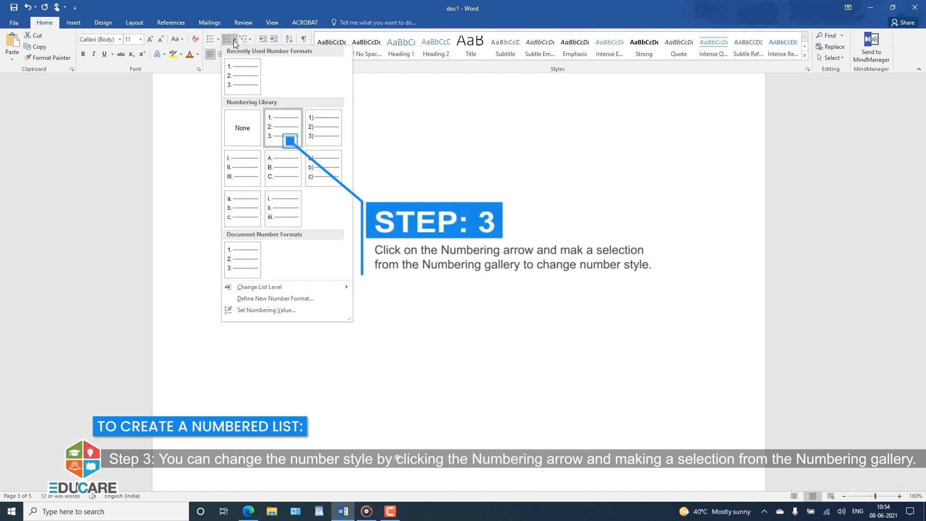
click(321, 138)
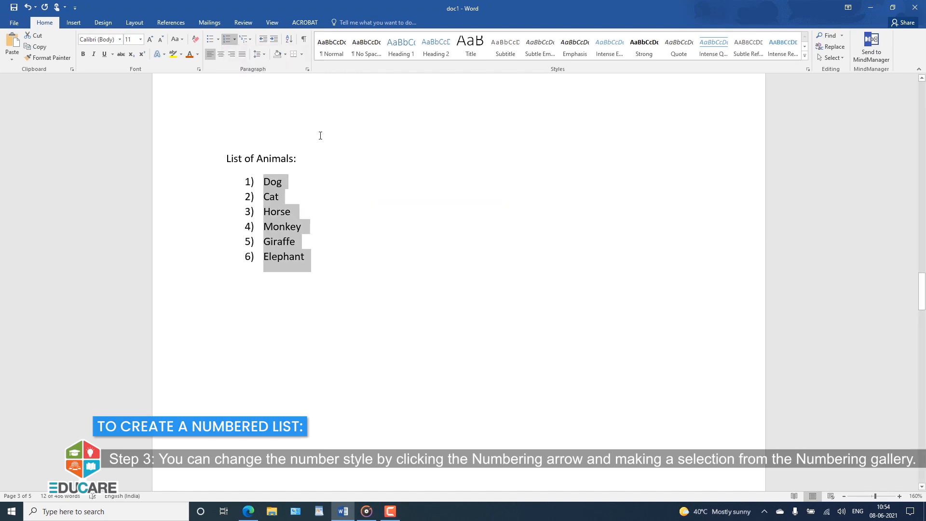
click(404, 230)
click(367, 259)
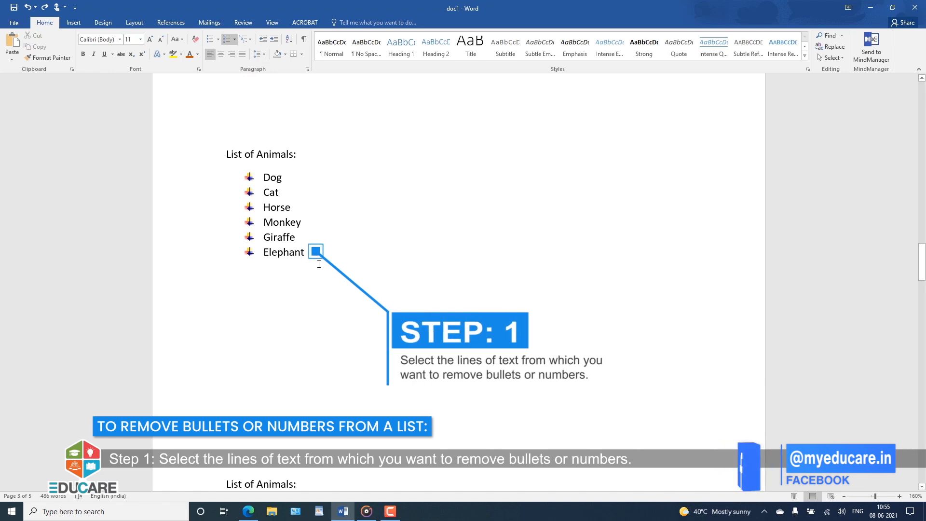
Remove the bullets from all six lines of the bulleted animal list using None in the Bullet Library
drag(311, 252, 255, 180)
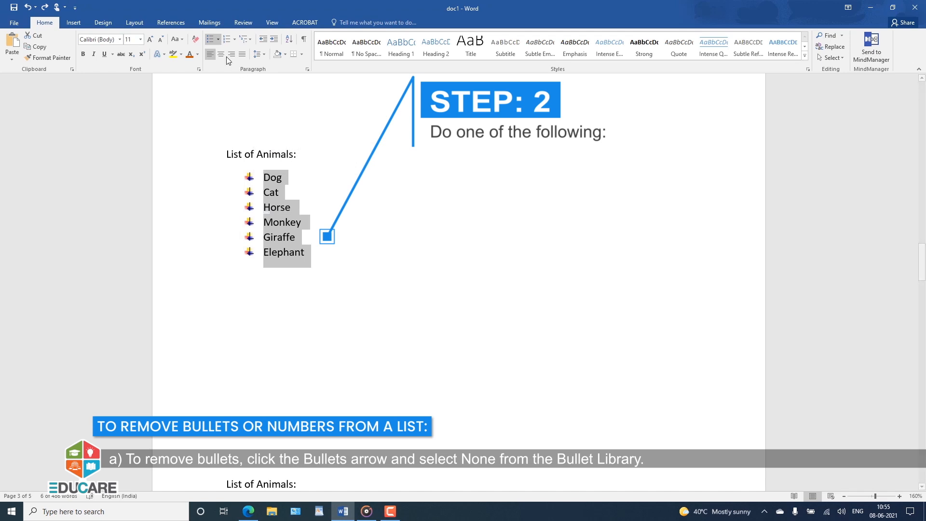
click(217, 41)
click(217, 102)
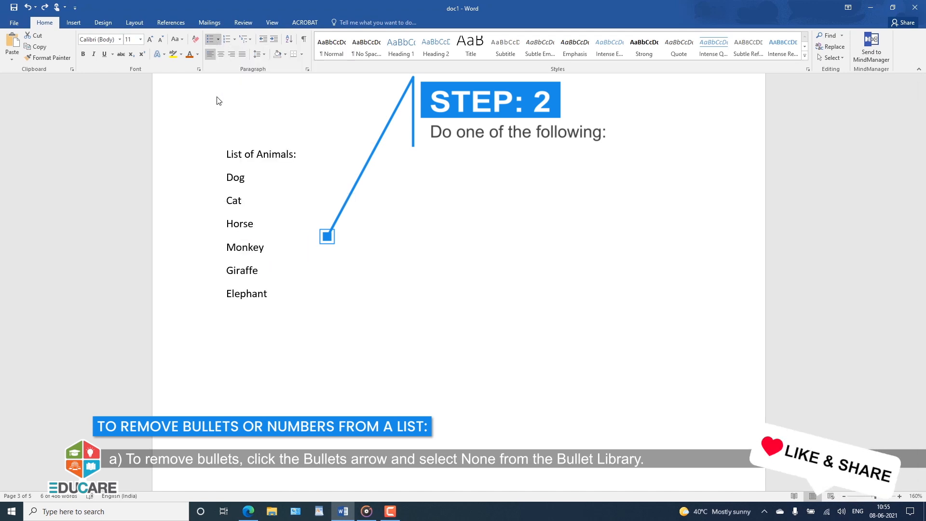
click(355, 243)
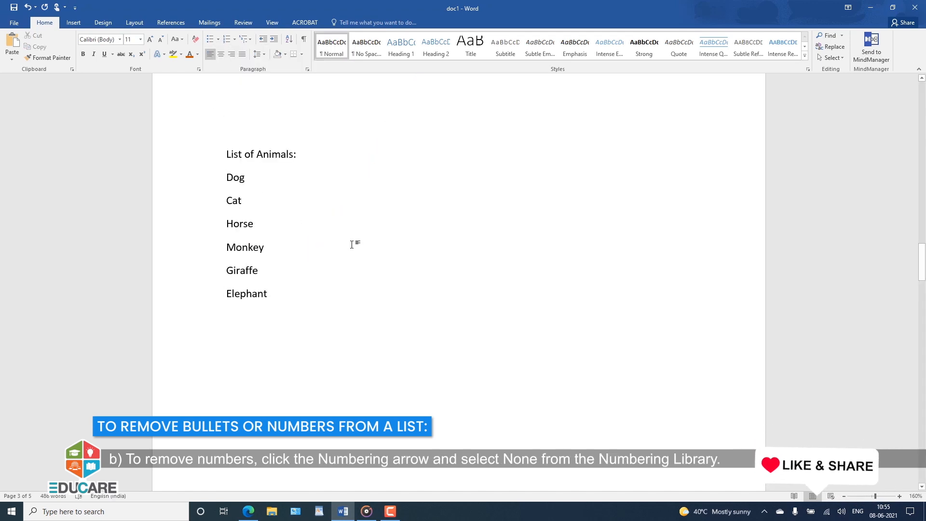
Remove the numbering from all six lines of the 1) 2) 3) animal list using None in the Numbering Library
scroll(353, 245, down, 1)
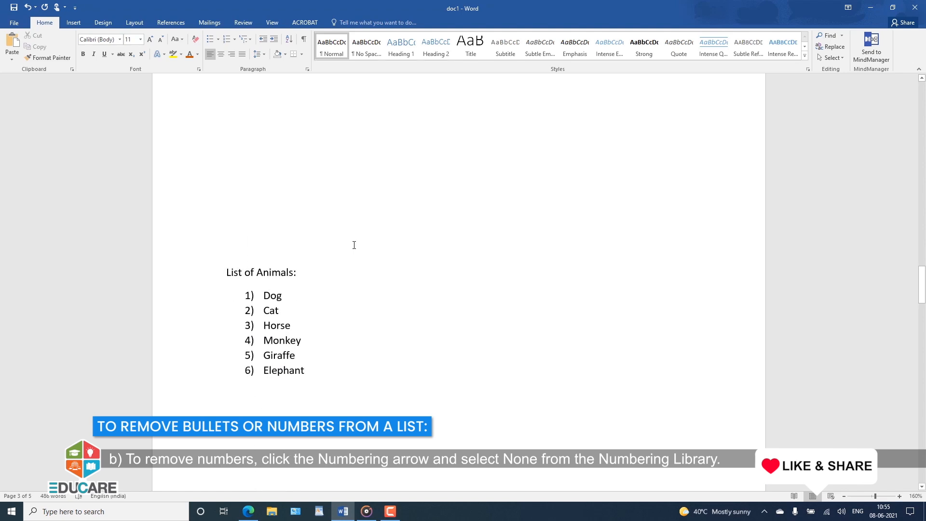
scroll(353, 244, down, 4)
drag(306, 262, 263, 187)
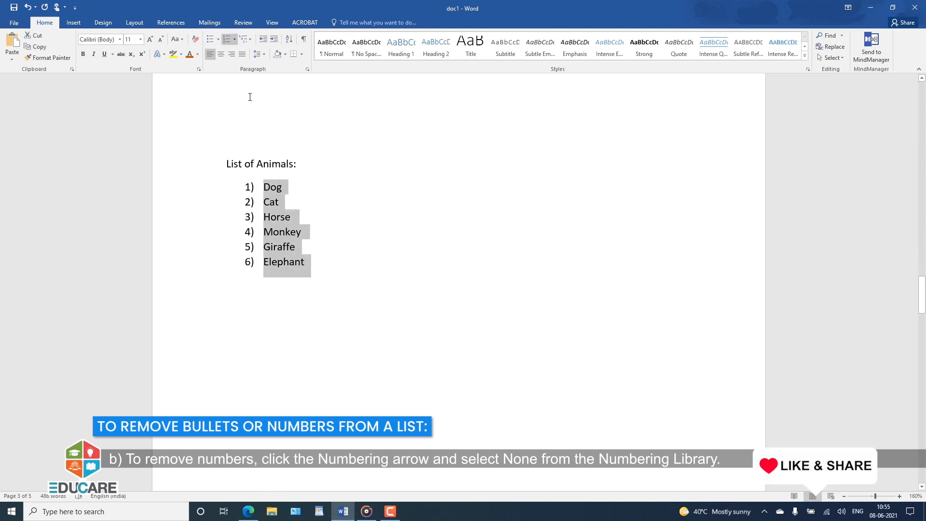
click(235, 40)
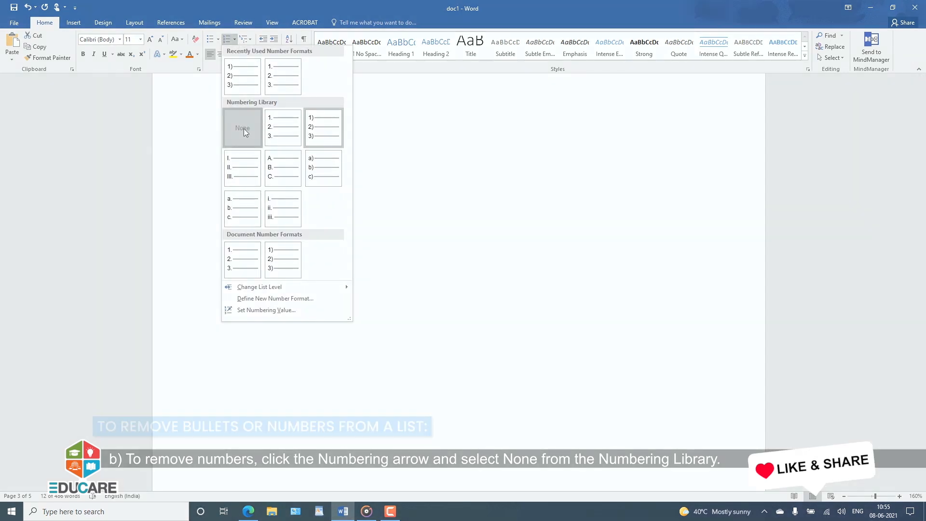